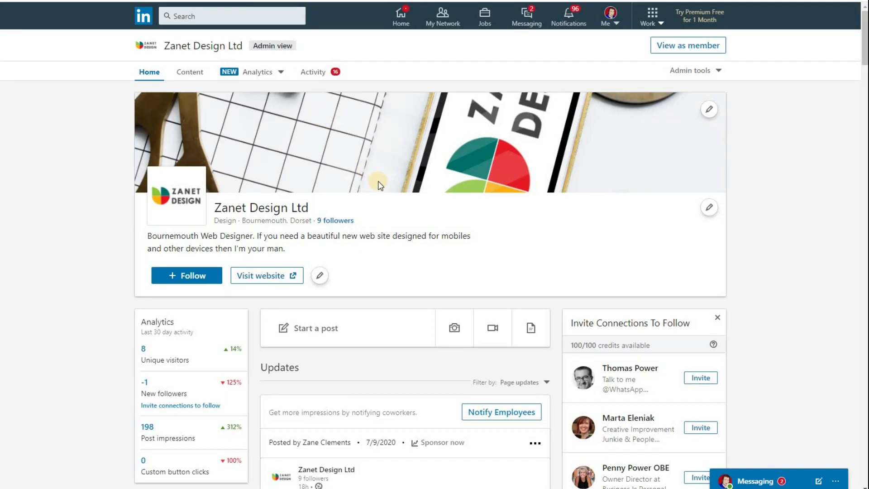
Step: Scroll the LinkedIn company feed to review the published colours post
{"action": "scroll", "coordinate": [371, 181], "scroll_direction": "down", "scroll_amount": 7}
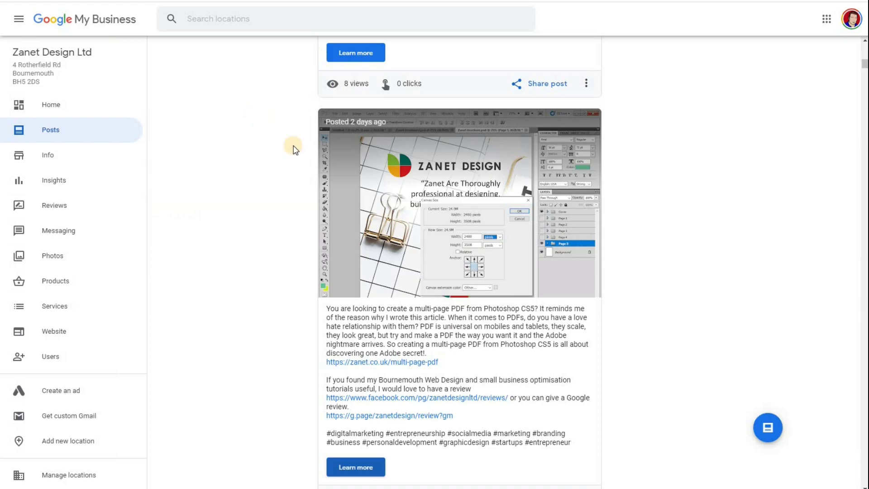
{"action": "scroll", "coordinate": [298, 150], "scroll_direction": "up", "scroll_amount": 15}
{"action": "scroll", "coordinate": [305, 152], "scroll_direction": "up", "scroll_amount": 15}
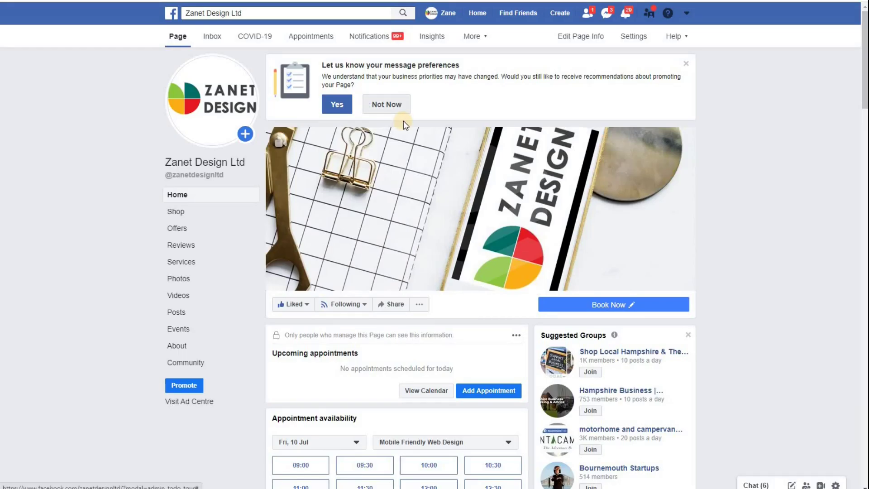
{"action": "scroll", "coordinate": [404, 126], "scroll_direction": "down", "scroll_amount": 3}
Step: Scroll the Zanet Design Ltd Facebook page to check the colours post published via Publer
{"action": "scroll", "coordinate": [404, 125], "scroll_direction": "down", "scroll_amount": 20}
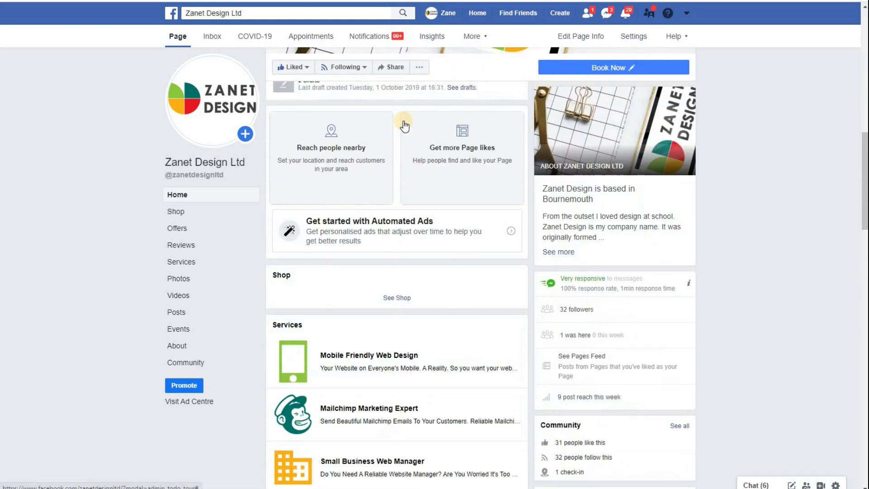
{"action": "scroll", "coordinate": [404, 121], "scroll_direction": "up", "scroll_amount": 1}
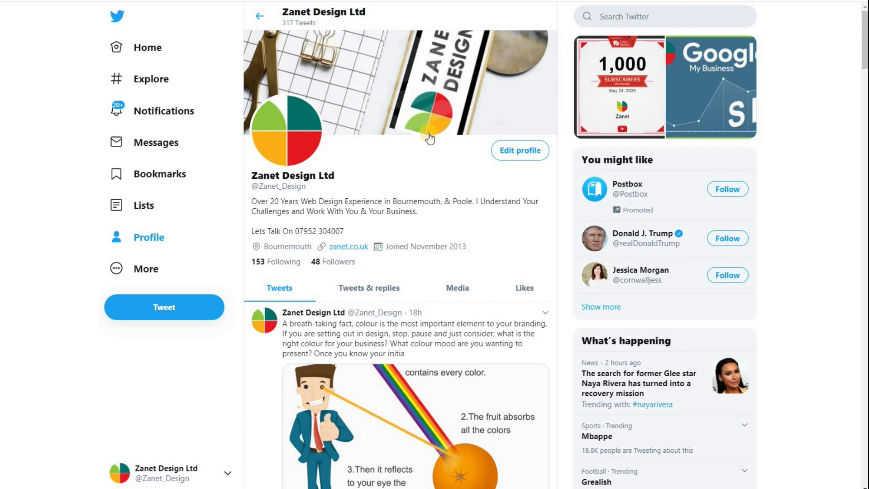
{"action": "scroll", "coordinate": [389, 133], "scroll_direction": "down", "scroll_amount": 6}
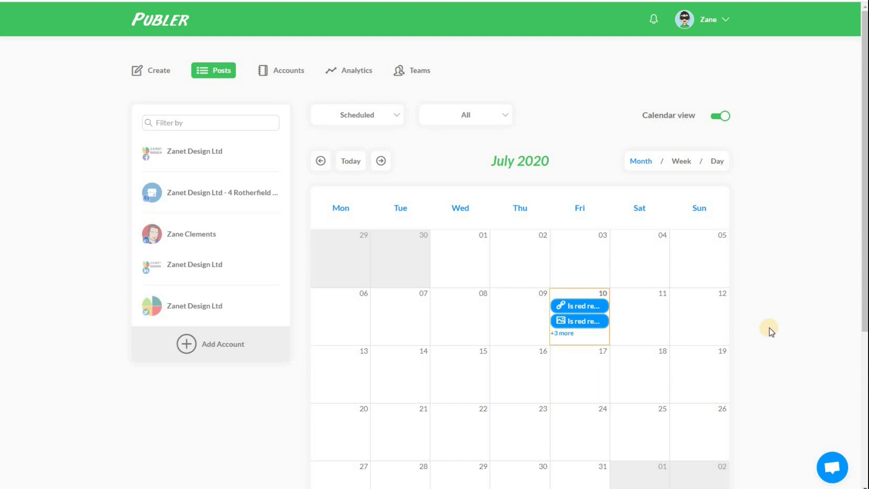
Step: Filter the calendar to the account, preview the Fri 10 July red colour post, then open the status list
{"action": "left_click", "coordinate": [205, 239]}
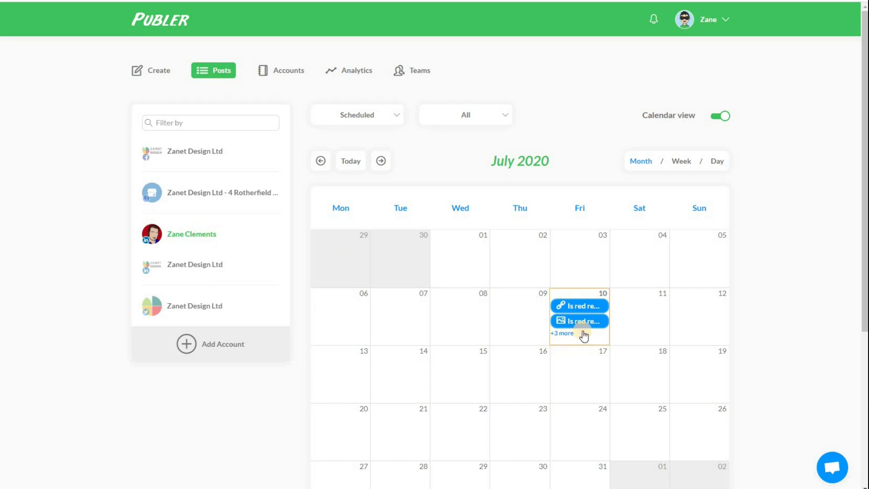
{"action": "mouse_move", "coordinate": [583, 298]}
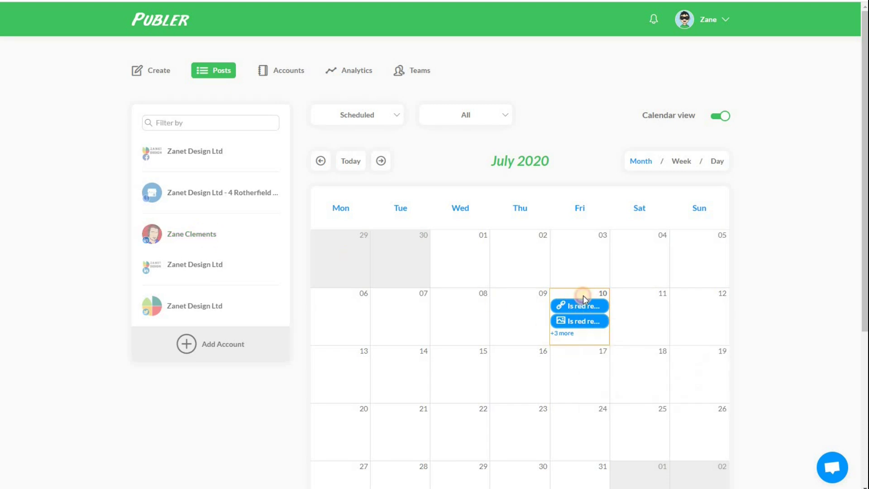
{"action": "left_click", "coordinate": [583, 307]}
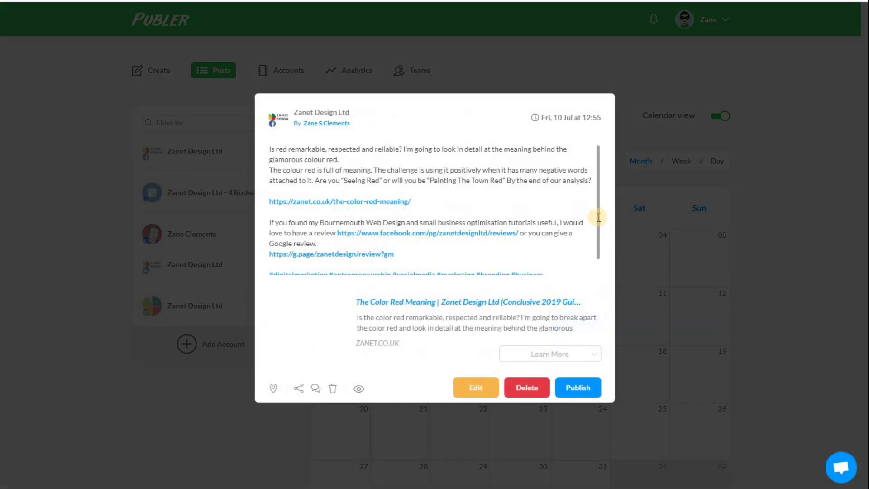
{"action": "scroll", "coordinate": [598, 234], "scroll_direction": "down", "scroll_amount": 2}
{"action": "scroll", "coordinate": [593, 187], "scroll_direction": "up", "scroll_amount": 2}
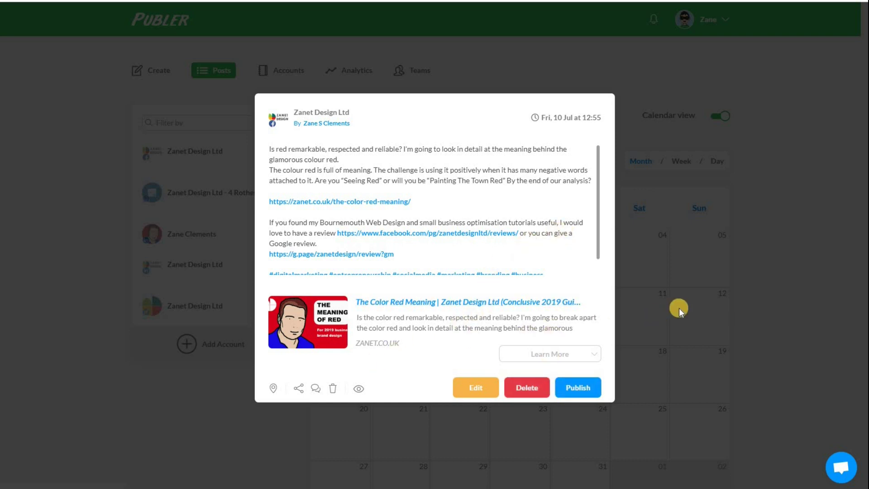
{"action": "left_click", "coordinate": [716, 332]}
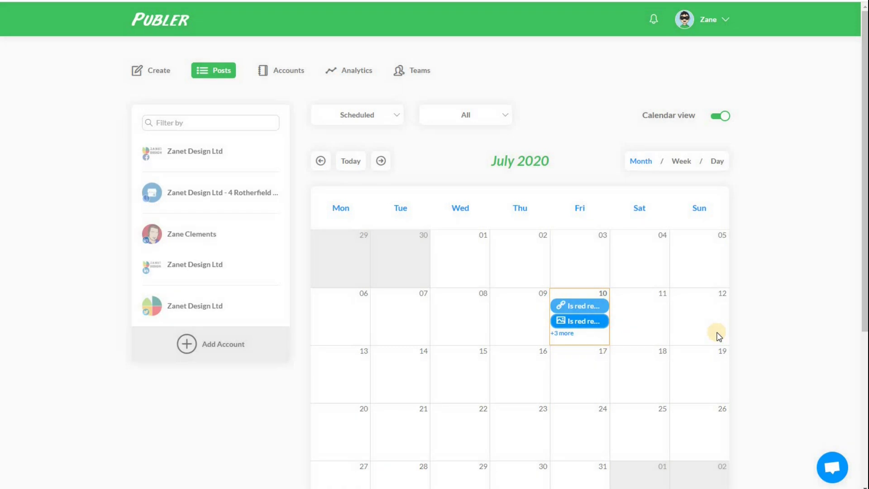
{"action": "left_click", "coordinate": [393, 116]}
Step: Switch the calendar to Posted and review the Thu 9 July colours post details
{"action": "left_click", "coordinate": [340, 158]}
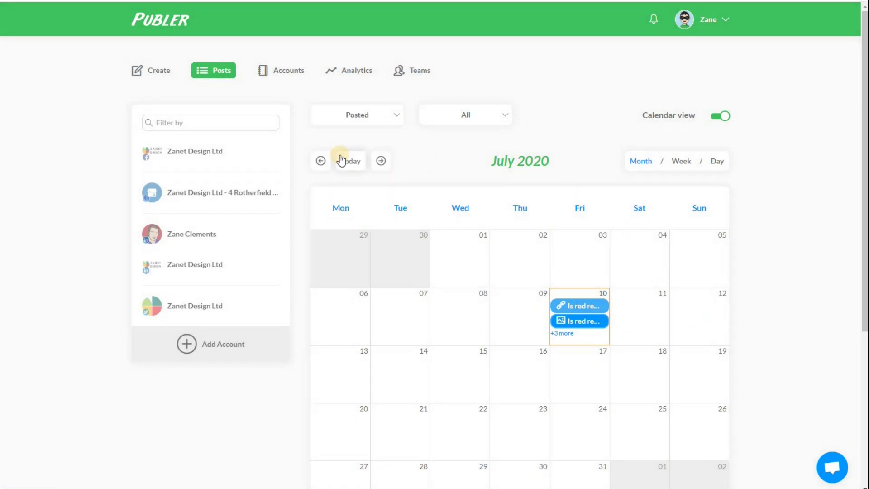
{"action": "left_click", "coordinate": [513, 308]}
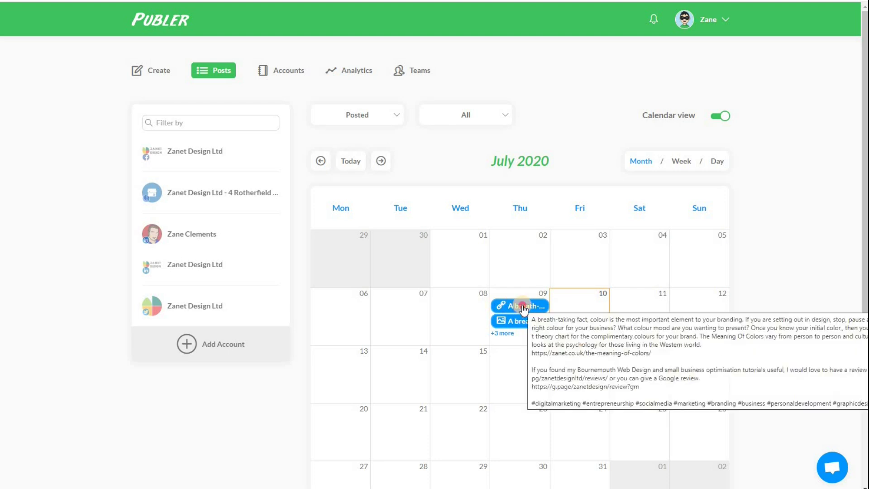
{"action": "left_click", "coordinate": [524, 309]}
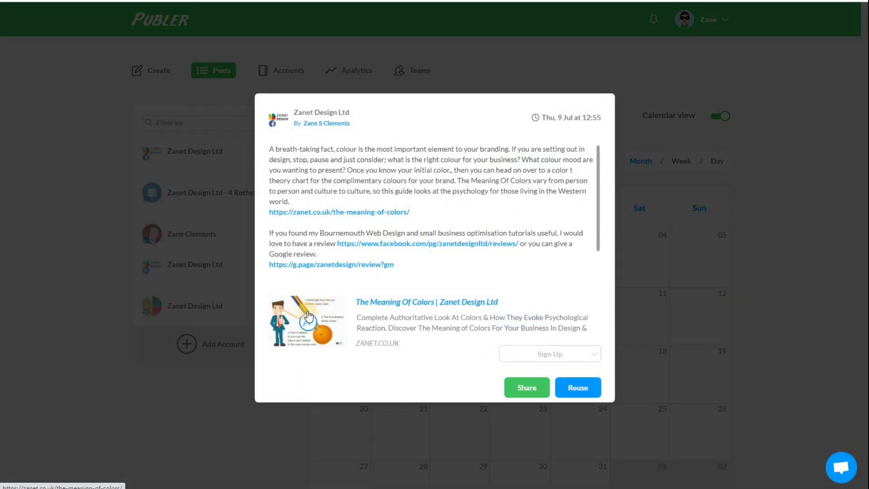
{"action": "left_click", "coordinate": [599, 220]}
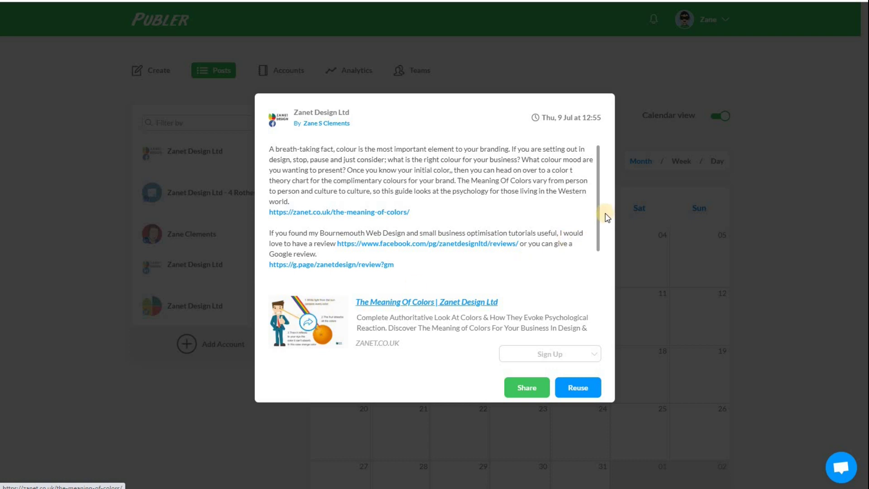
{"action": "scroll", "coordinate": [593, 272], "scroll_direction": "down", "scroll_amount": 3}
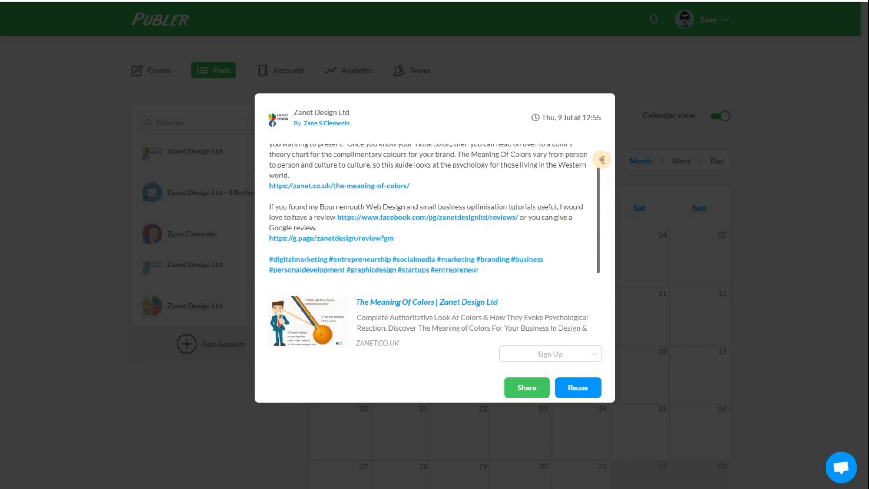
{"action": "scroll", "coordinate": [601, 159], "scroll_direction": "up", "scroll_amount": 3}
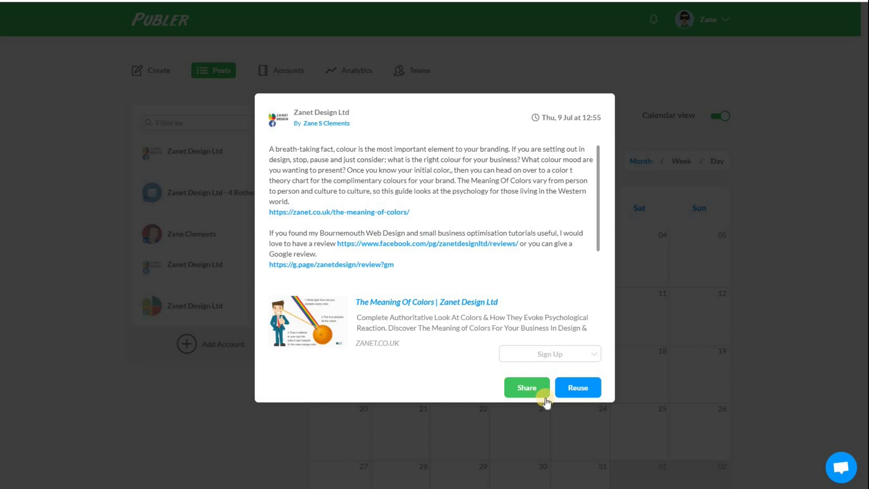
{"action": "left_click", "coordinate": [578, 387]}
{"action": "left_click", "coordinate": [768, 291]}
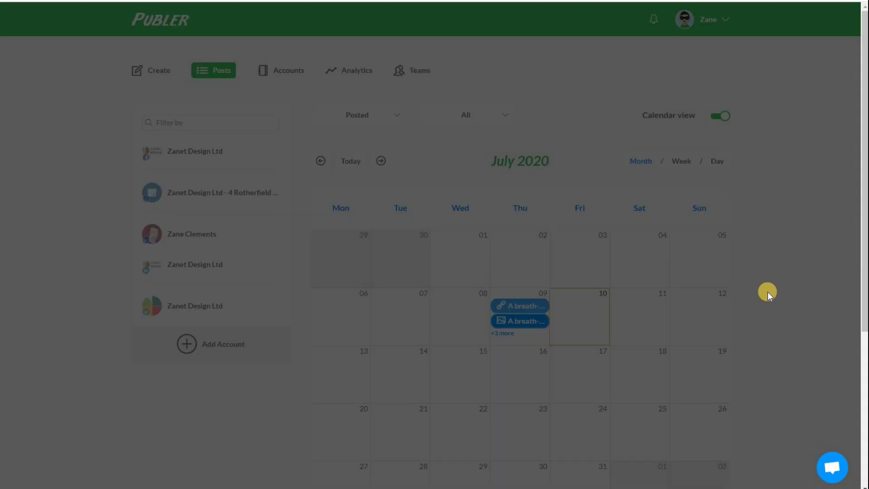
Step: Open the Thu 9 July day view and inspect the 13:00 posts' details one by one
{"action": "left_click", "coordinate": [510, 333]}
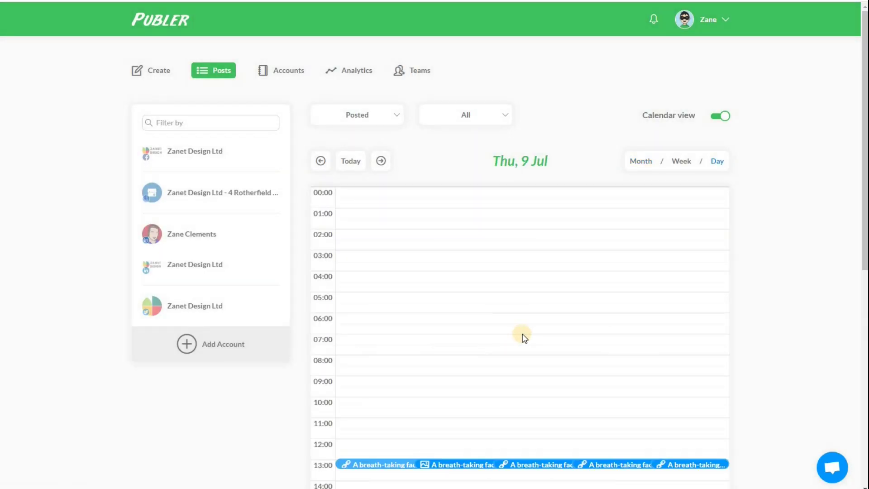
{"action": "scroll", "coordinate": [471, 331], "scroll_direction": "down", "scroll_amount": 3}
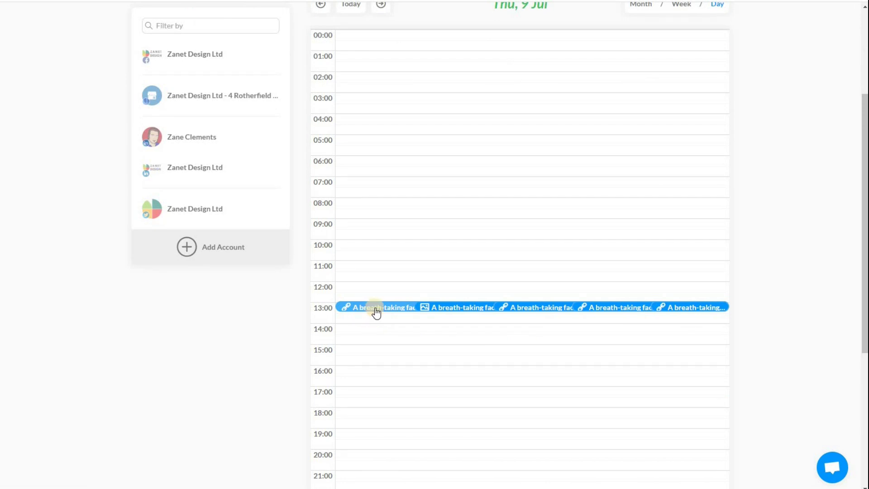
{"action": "mouse_move", "coordinate": [376, 313]}
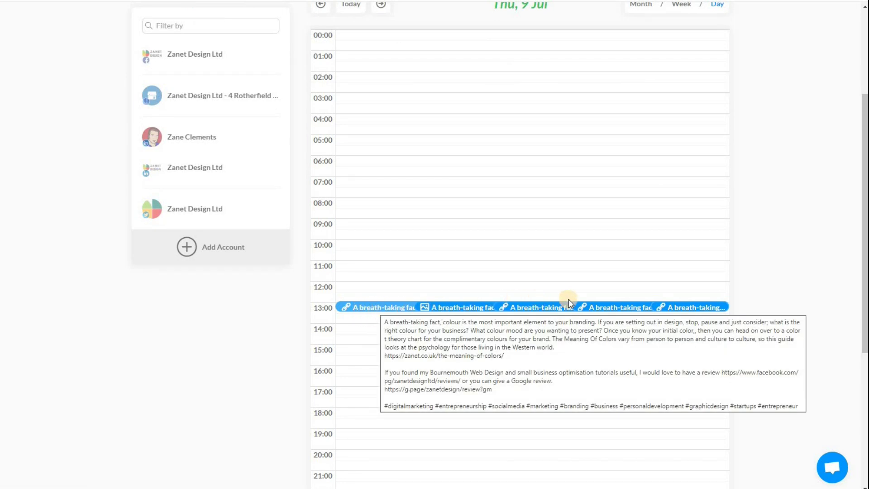
{"action": "left_click", "coordinate": [611, 307]}
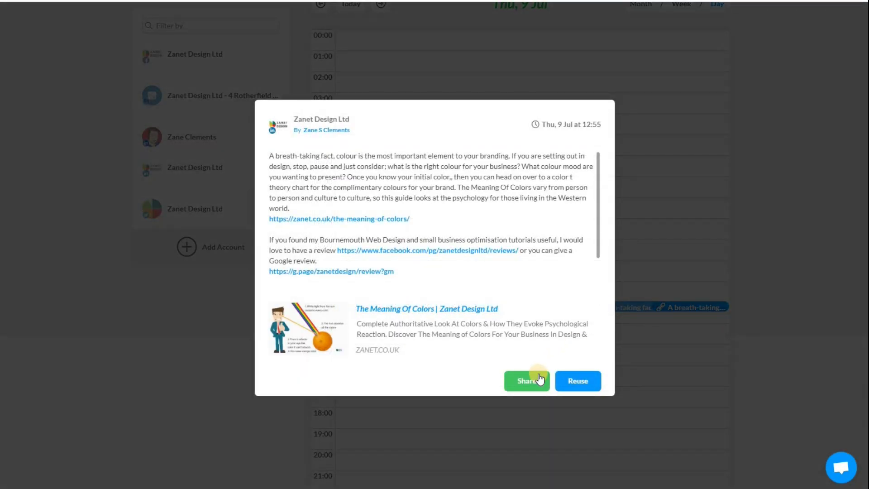
{"action": "left_click", "coordinate": [677, 335]}
{"action": "left_click", "coordinate": [698, 308]}
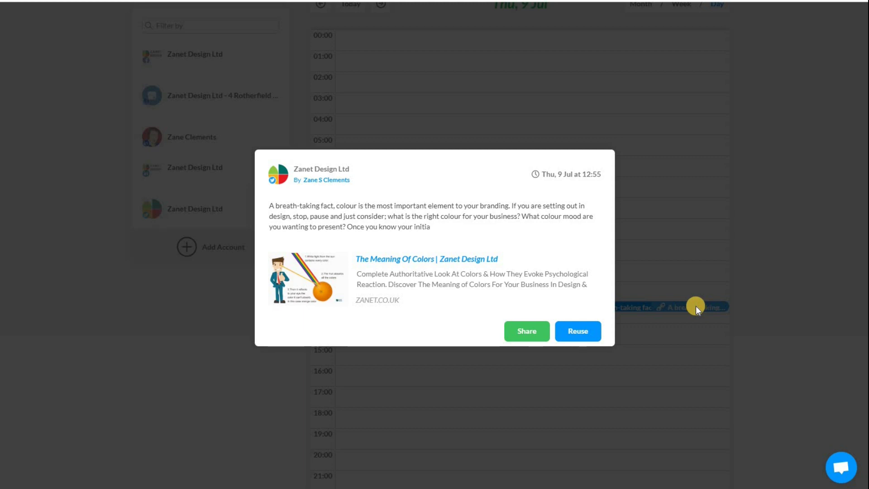
{"action": "left_click", "coordinate": [667, 333]}
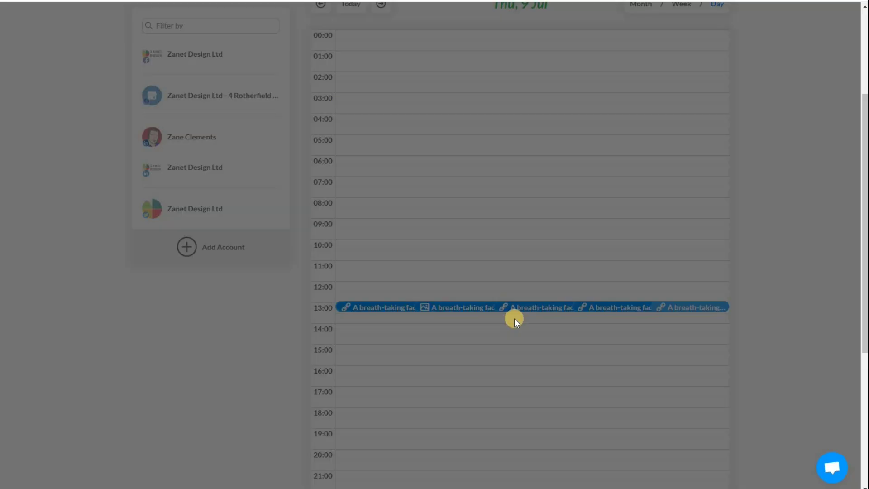
{"action": "left_click", "coordinate": [468, 306]}
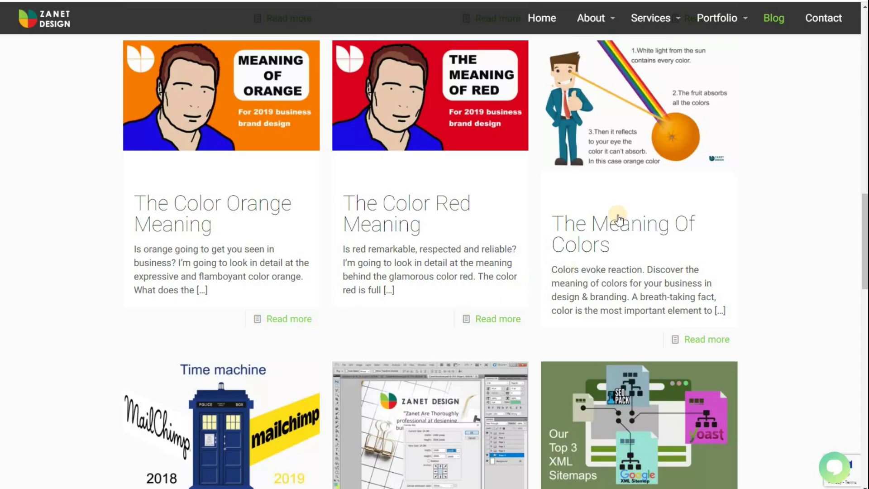
Step: Open the Website Re-design Plan post on the Zanet Design blog
{"action": "scroll", "coordinate": [615, 222], "scroll_direction": "up", "scroll_amount": 6}
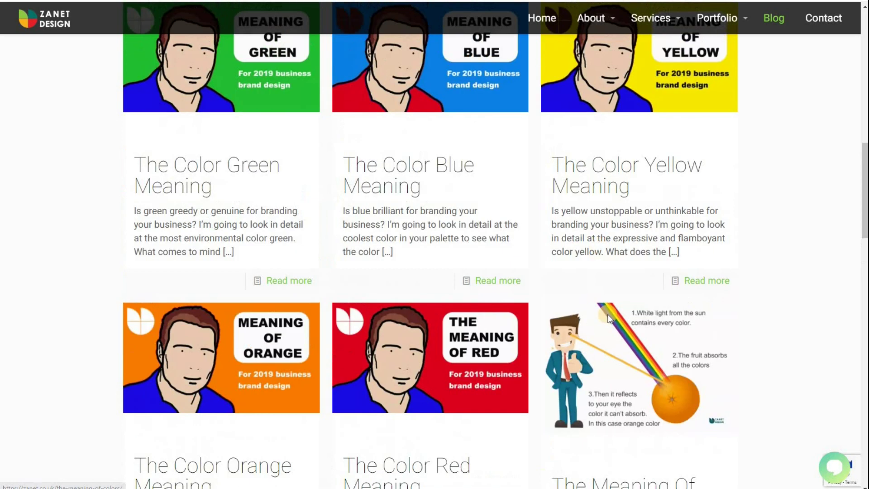
{"action": "scroll", "coordinate": [654, 354], "scroll_direction": "down", "scroll_amount": 3}
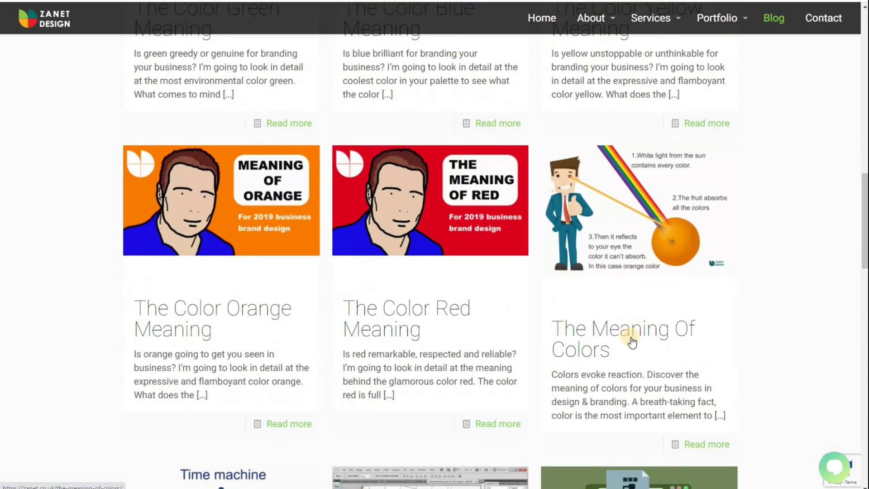
{"action": "scroll", "coordinate": [630, 344], "scroll_direction": "up", "scroll_amount": 10}
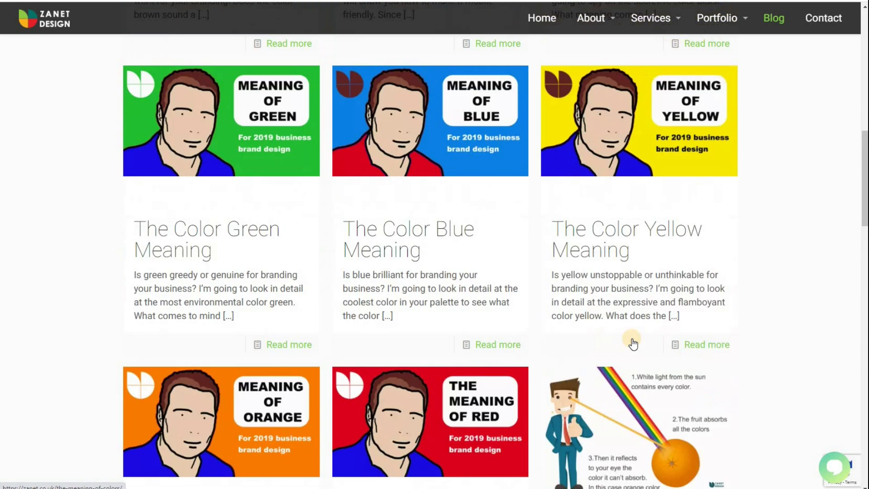
{"action": "left_click", "coordinate": [211, 321]}
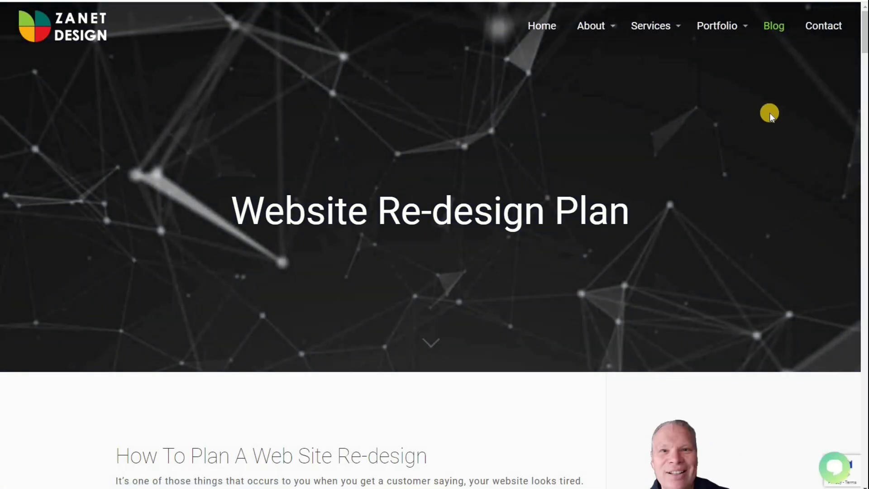
Step: Copy the post's heading and first paragraph, then return to Publer
{"action": "scroll", "coordinate": [863, 108], "scroll_direction": "down", "scroll_amount": 5}
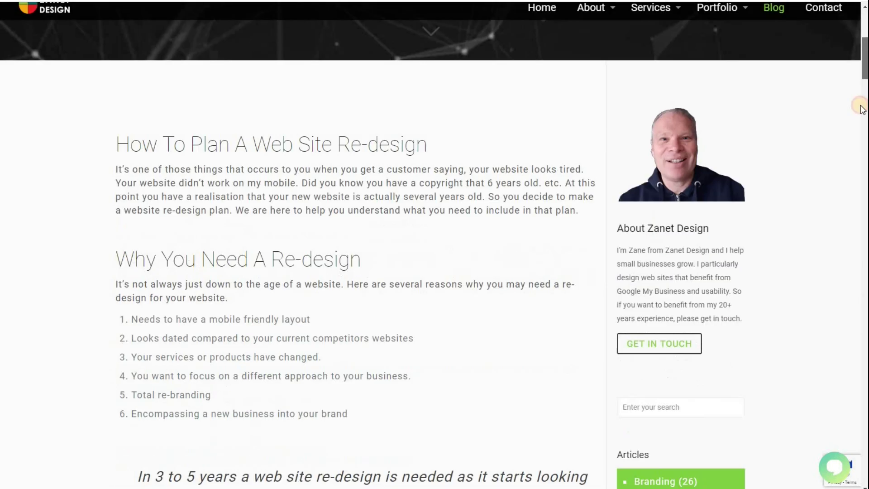
{"action": "double_click", "coordinate": [584, 289]}
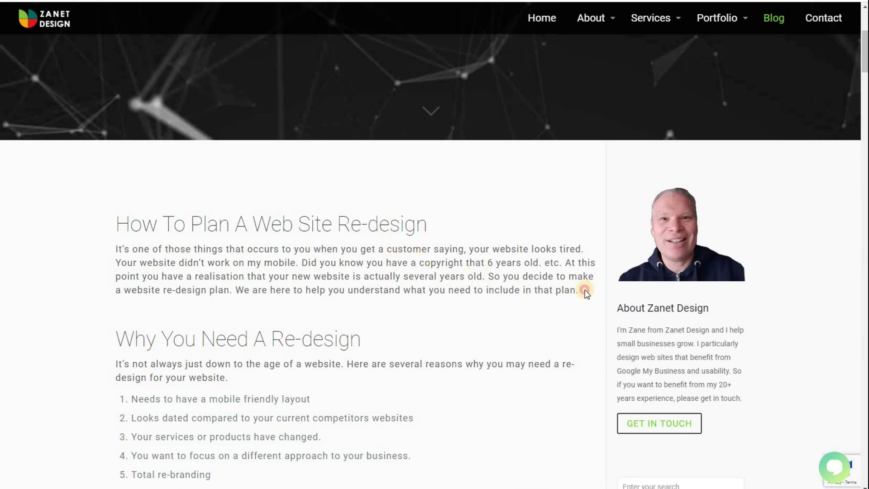
{"action": "left_click_drag", "start_coordinate": [219, 257], "coordinate": [120, 218]}
{"action": "right_click", "coordinate": [160, 227]}
{"action": "left_click", "coordinate": [170, 230]}
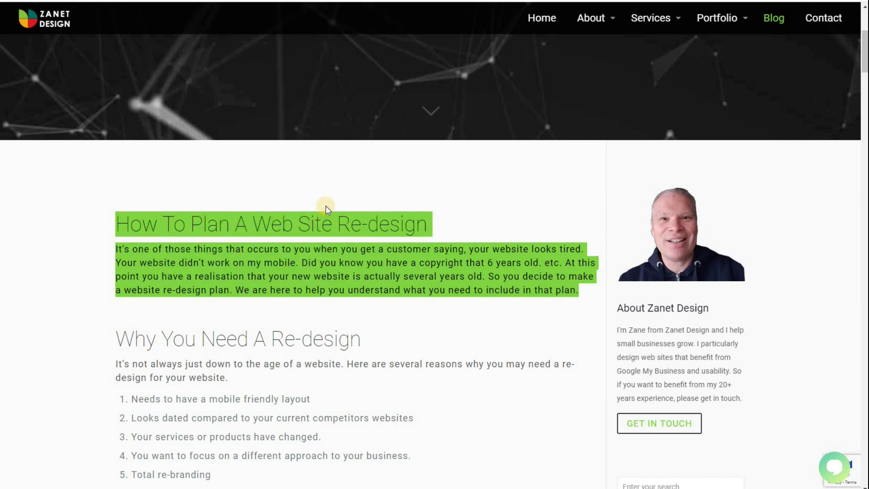
{"action": "left_click", "coordinate": [486, 1]}
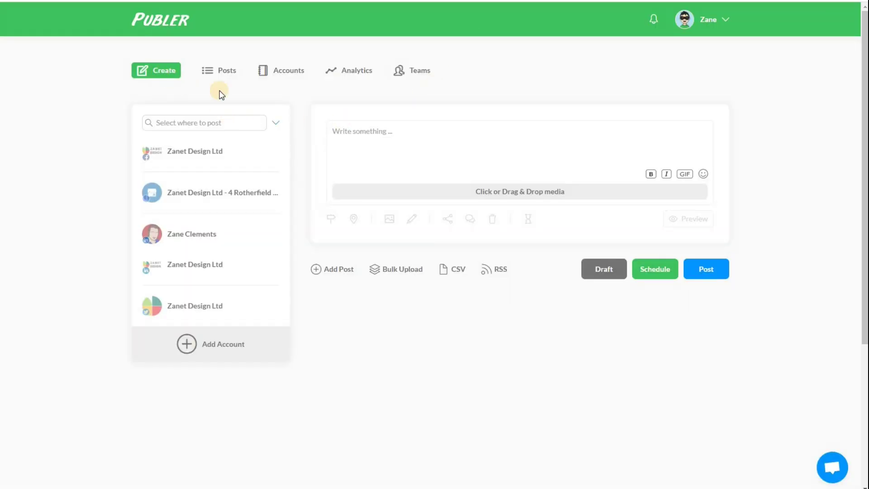
Step: Tick Facebook, Google My Business, both LinkedIn accounts and Twitter as destinations
{"action": "left_click", "coordinate": [188, 158]}
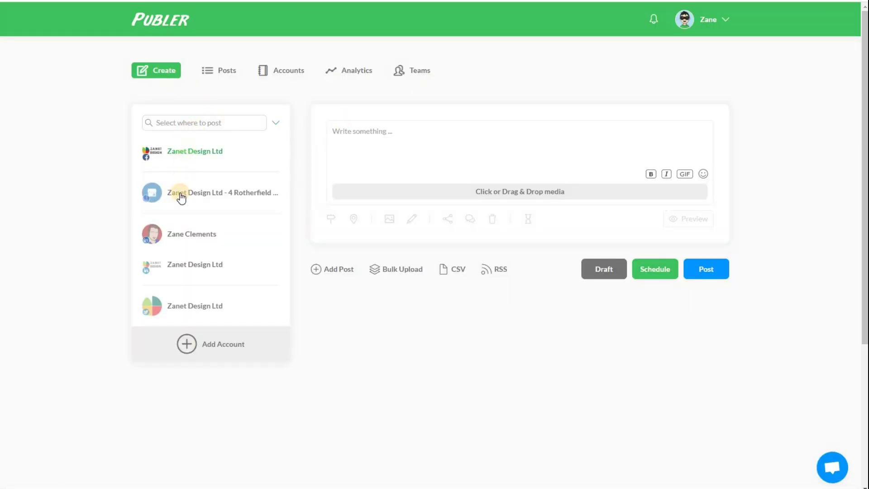
{"action": "left_click", "coordinate": [175, 195]}
{"action": "left_click", "coordinate": [176, 248]}
{"action": "left_click", "coordinate": [175, 267]}
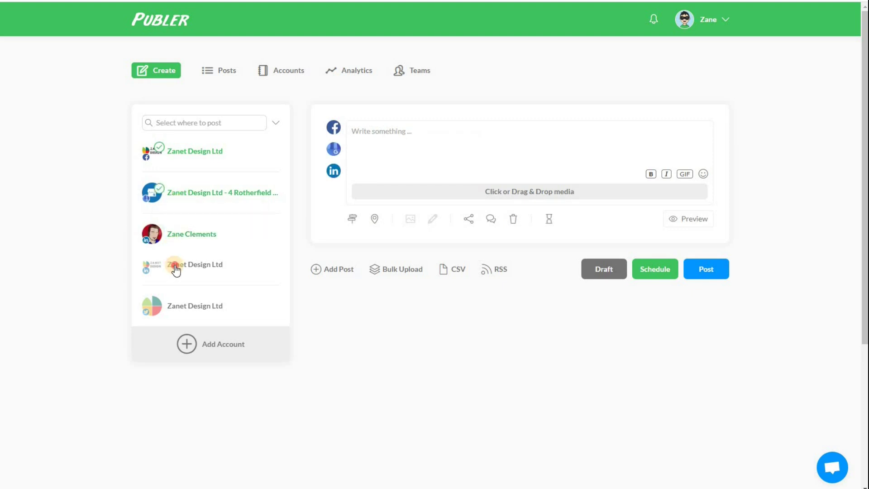
{"action": "left_click", "coordinate": [172, 304]}
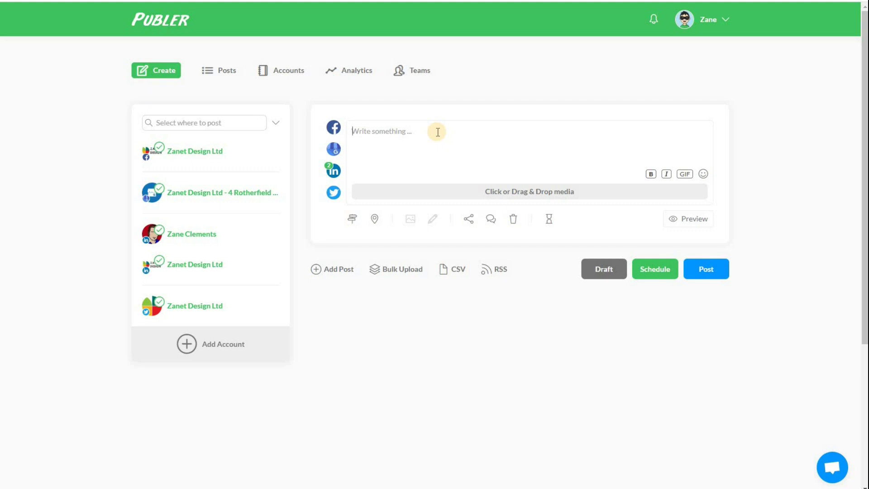
Step: Paste the 'How To Plan A Web Site Re-design' heading and paragraph, then the article link below
{"action": "key", "text": "ctrl+v"}
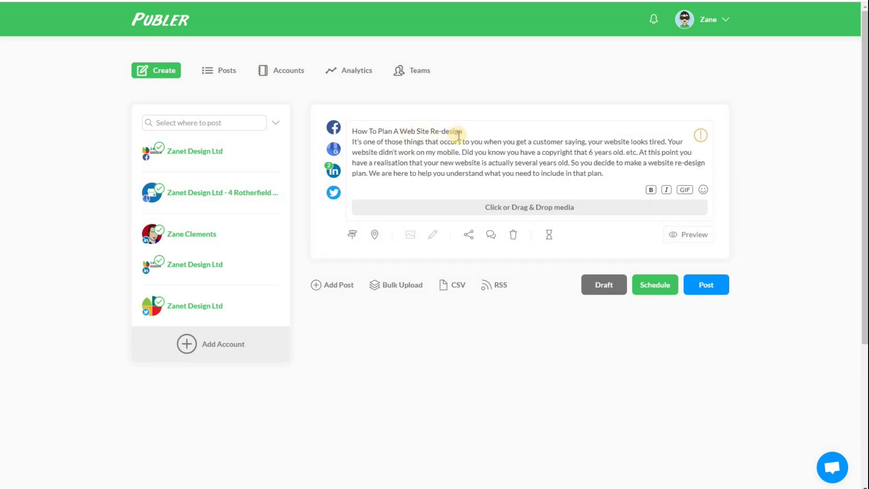
{"action": "key", "text": "Return"}
{"action": "left_click", "coordinate": [393, 187]}
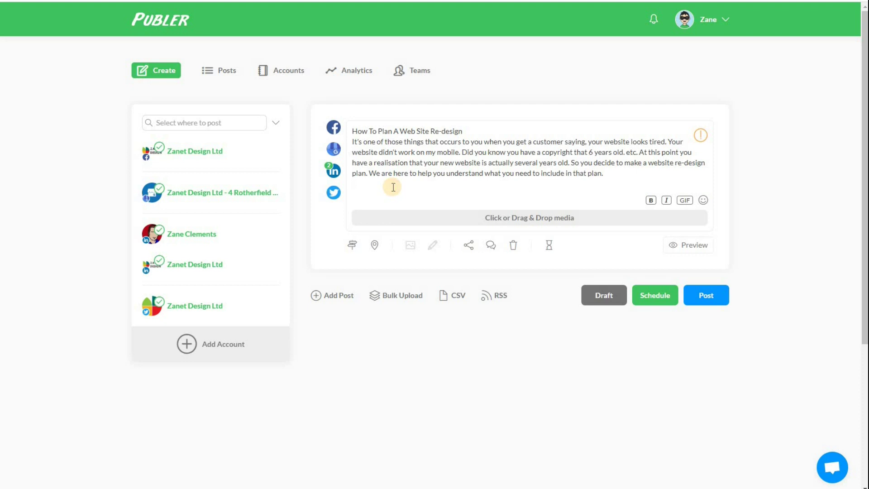
{"action": "key", "text": "ctrl+v"}
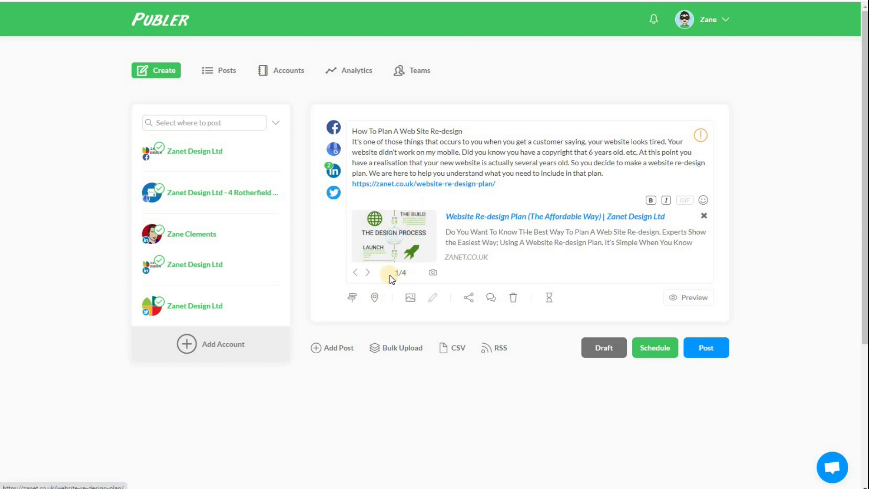
Step: Cycle through the four link preview images and settle on The Design Process (1/4)
{"action": "left_click", "coordinate": [368, 274]}
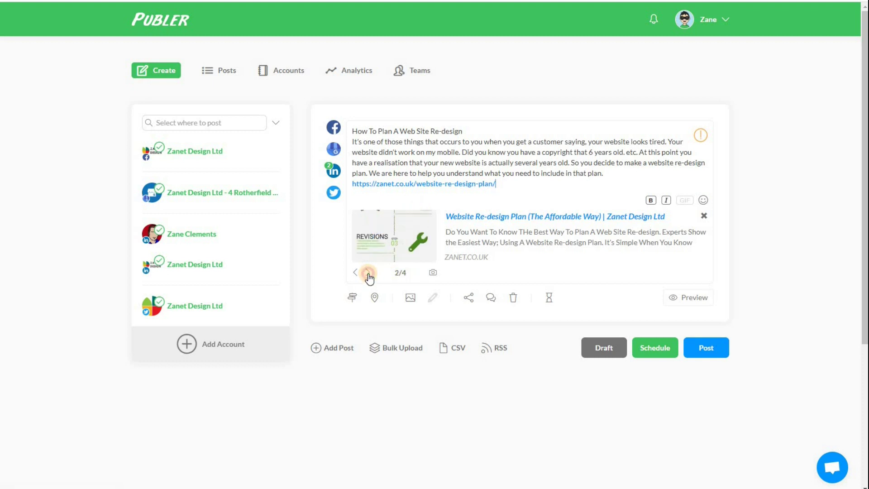
{"action": "left_click", "coordinate": [368, 273]}
{"action": "left_click", "coordinate": [368, 274]}
{"action": "left_click", "coordinate": [354, 273]}
{"action": "left_click", "coordinate": [355, 273]}
{"action": "left_click", "coordinate": [354, 273]}
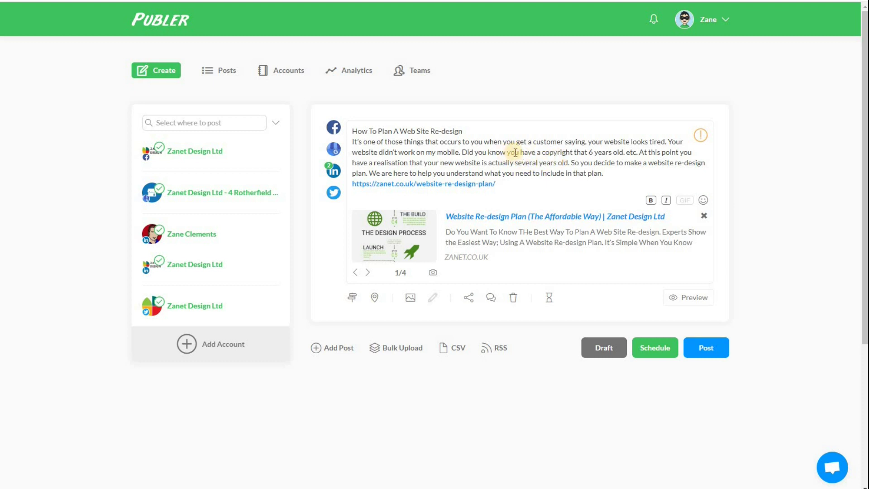
Step: Customize the post per network and give the Facebook version a Learn More button
{"action": "left_click", "coordinate": [352, 298]}
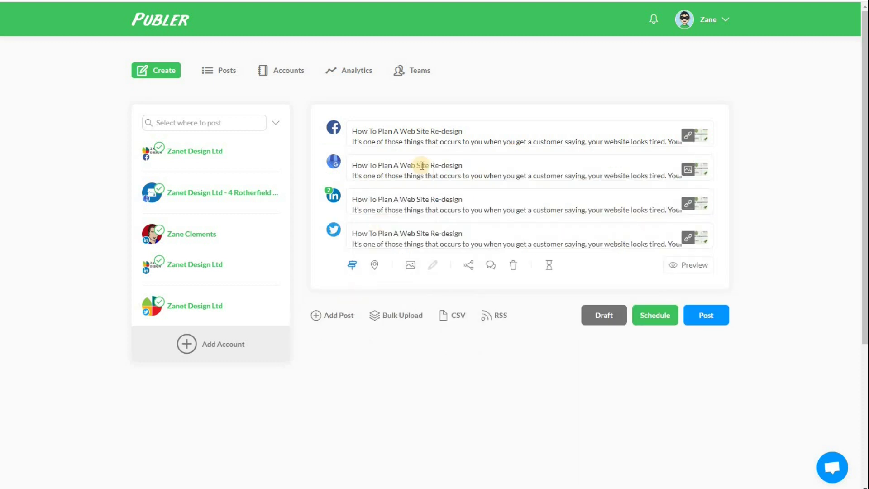
{"action": "left_click", "coordinate": [446, 136]}
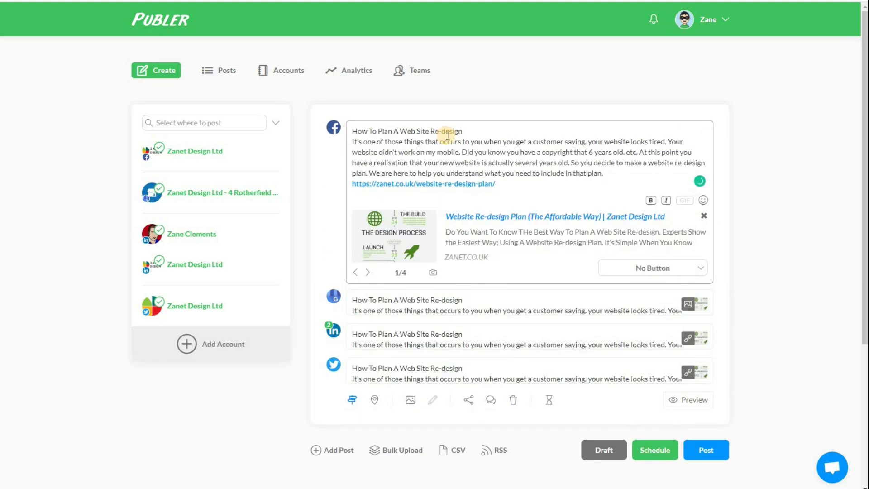
{"action": "left_click", "coordinate": [698, 268]}
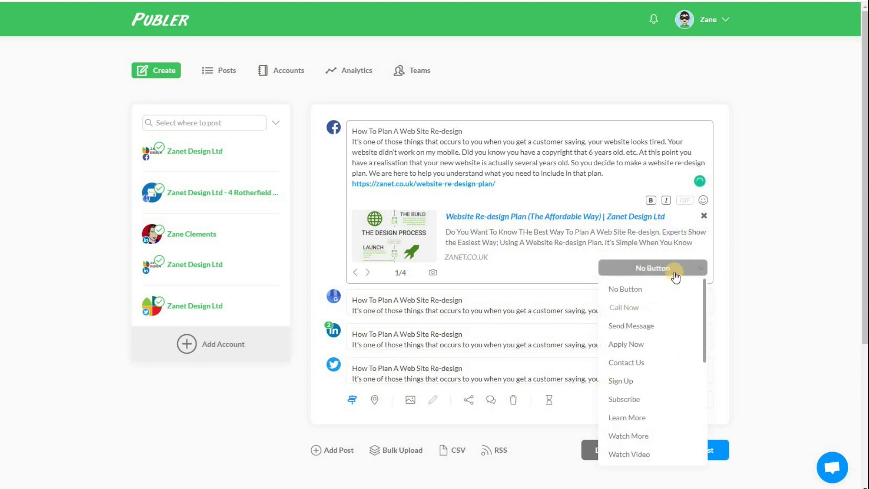
{"action": "left_click", "coordinate": [636, 419]}
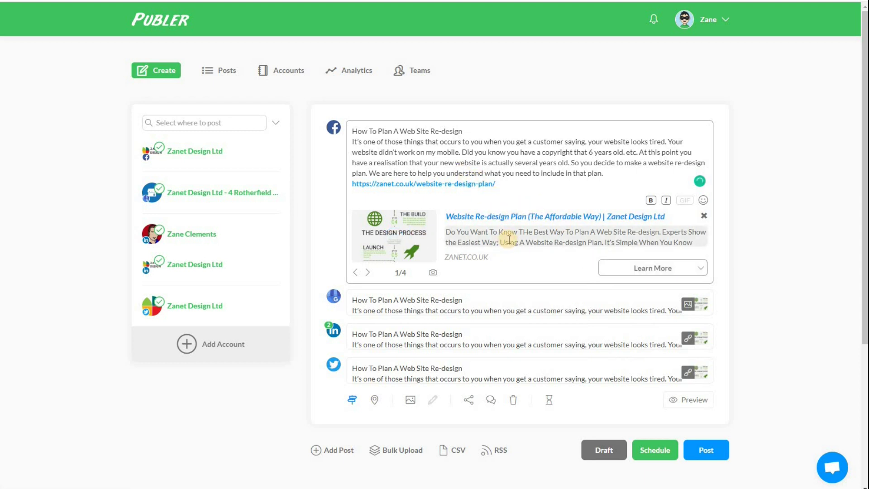
{"action": "left_click", "coordinate": [504, 298]}
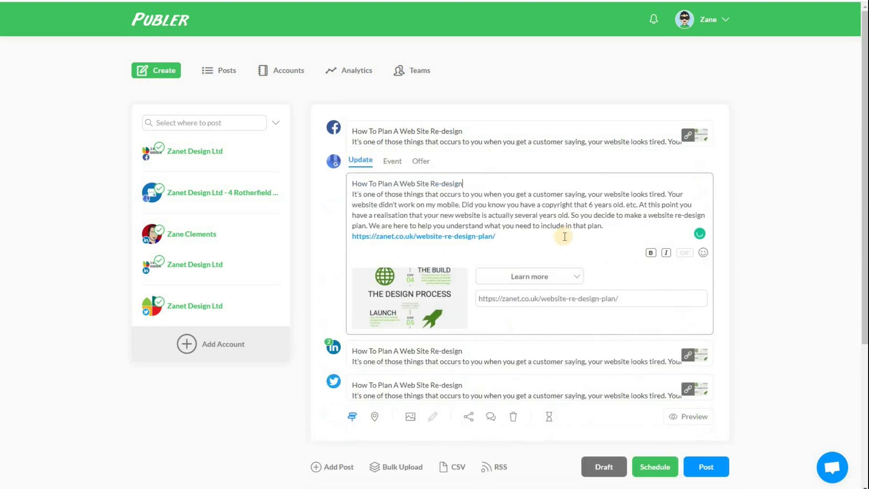
Step: Bold the 'How To Plan A Web Site Re-design' title line in the Google version
{"action": "left_click", "coordinate": [577, 281]}
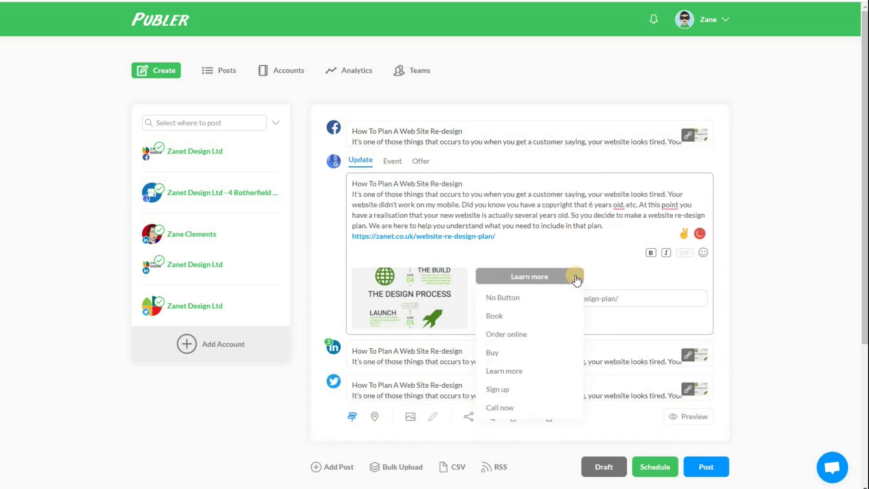
{"action": "left_click", "coordinate": [563, 247]}
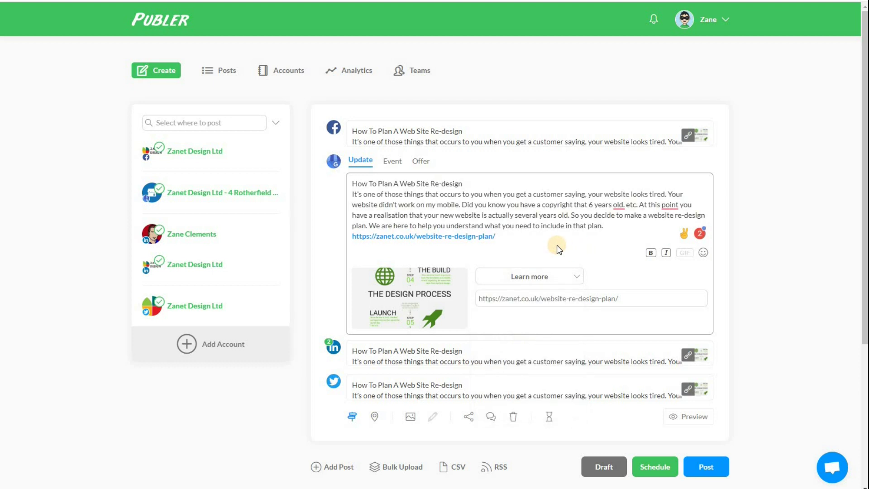
{"action": "left_click_drag", "start_coordinate": [463, 183], "coordinate": [353, 179]}
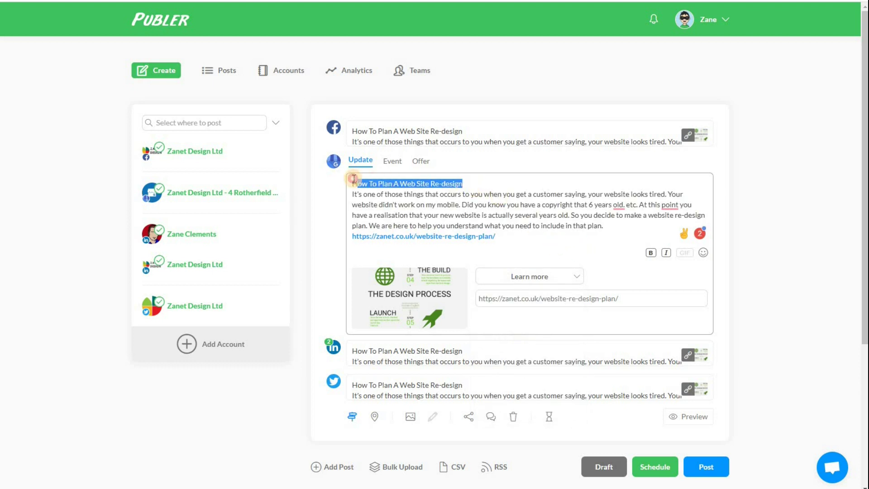
{"action": "left_click", "coordinate": [651, 252]}
{"action": "left_click", "coordinate": [573, 221]}
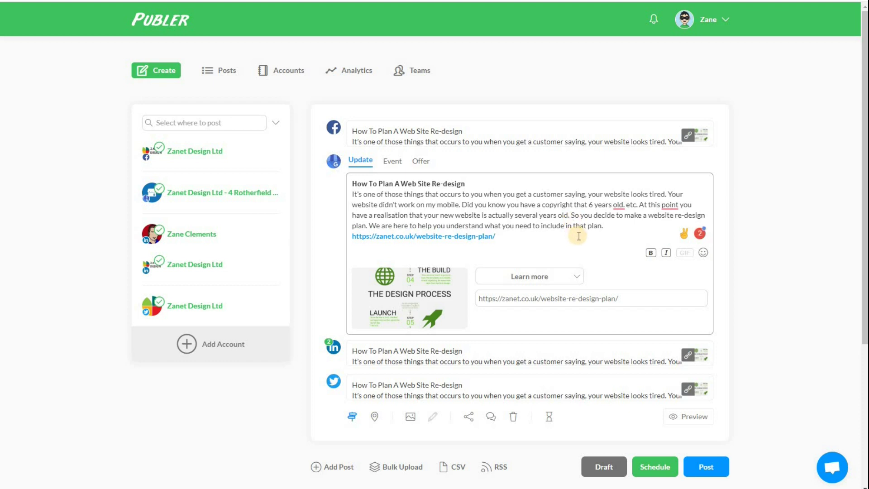
{"action": "scroll", "coordinate": [578, 235], "scroll_direction": "down", "scroll_amount": 2}
{"action": "scroll", "coordinate": [579, 236], "scroll_direction": "down", "scroll_amount": 2}
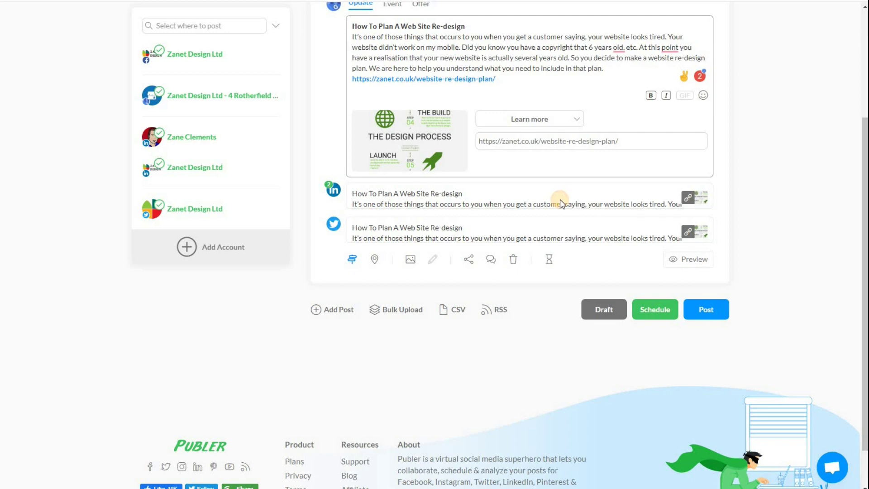
Step: Append ten hashtags (#digitalmarketing to #entrepreneur) after 'plan.' in the LinkedIn version and bold its title
{"action": "left_click", "coordinate": [561, 199]}
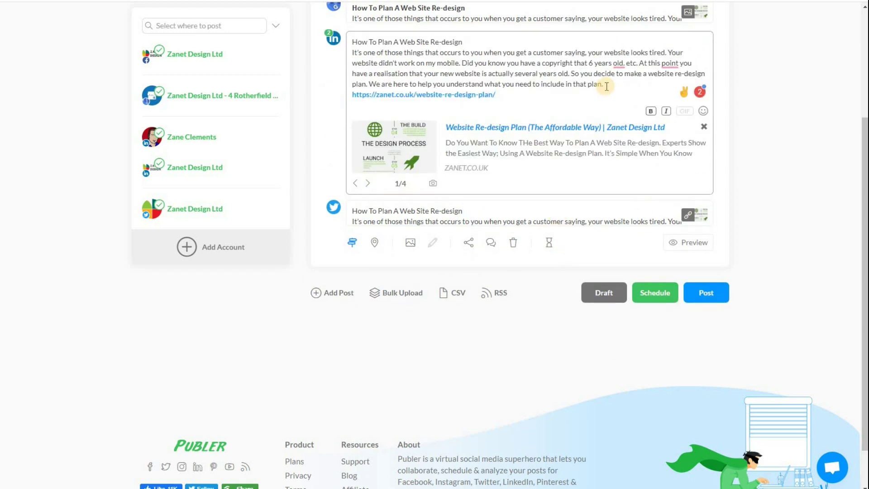
{"action": "left_click", "coordinate": [607, 86]}
{"action": "key", "text": "Return"}
{"action": "key", "text": "ctrl+v"}
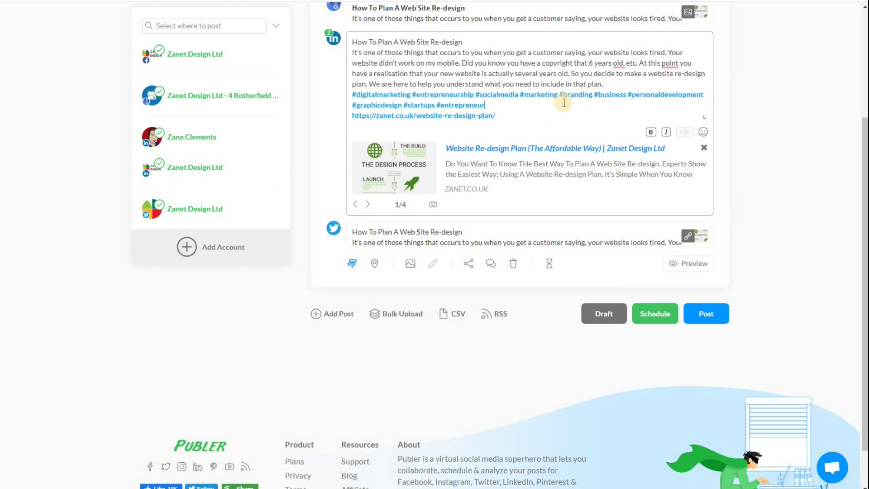
{"action": "key", "text": "Return"}
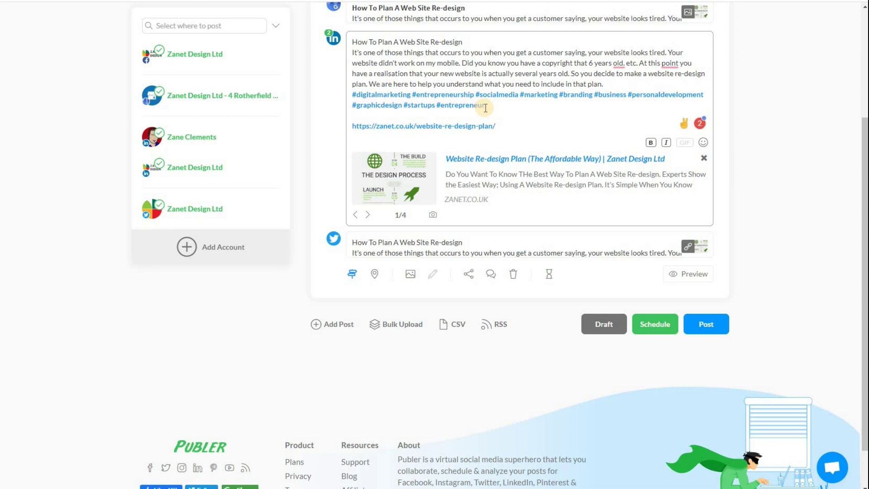
{"action": "key", "text": "ctrl+z"}
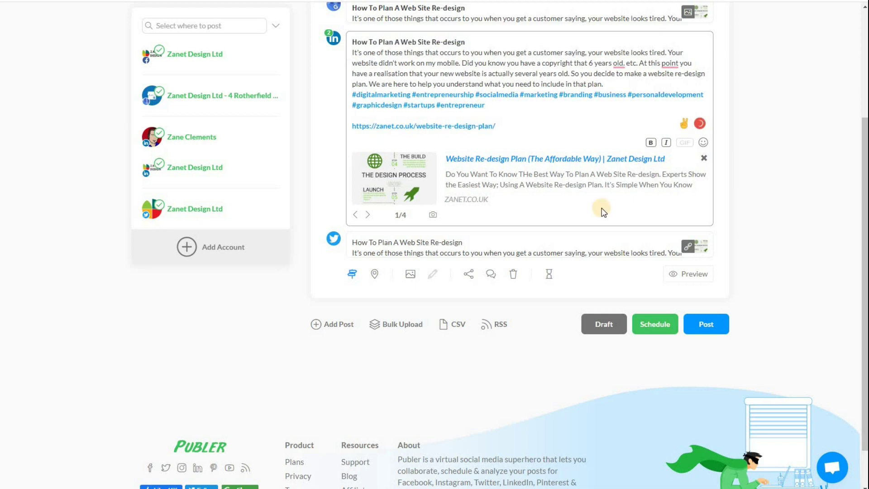
Step: Delete the Twitter text from 'Did you know' onward, leaving the heading, link and 247 characters
{"action": "left_click", "coordinate": [501, 248]}
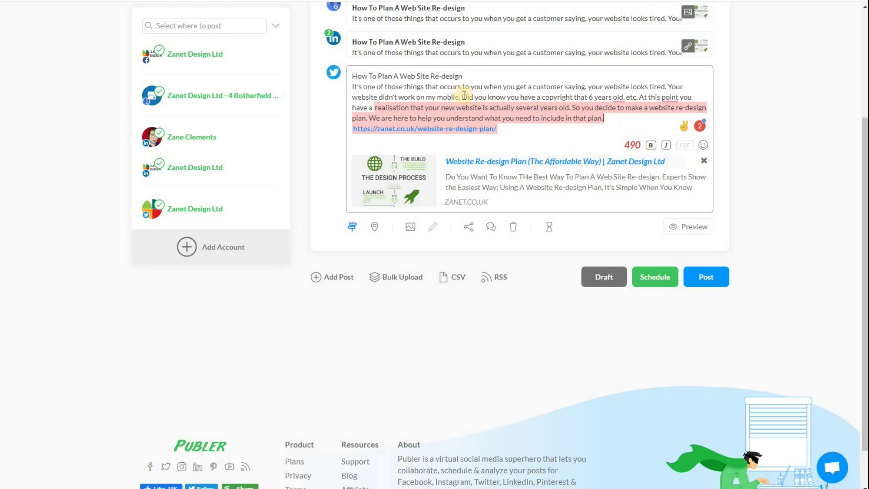
{"action": "left_click_drag", "start_coordinate": [463, 97], "coordinate": [604, 118]}
{"action": "key", "text": "BackSpace"}
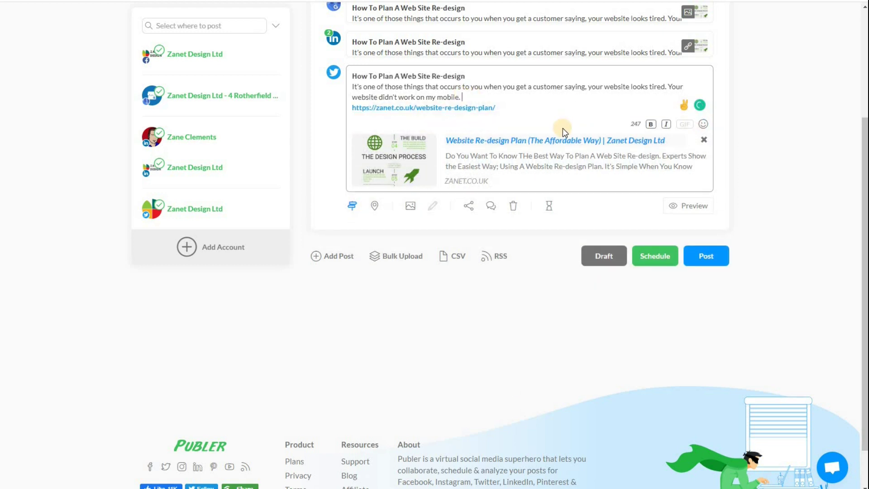
{"action": "left_click", "coordinate": [688, 207]}
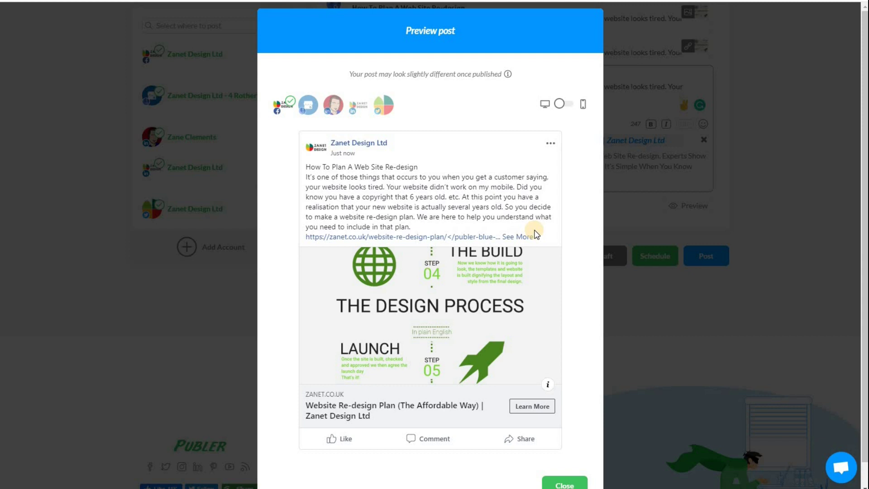
{"action": "left_click", "coordinate": [316, 105]}
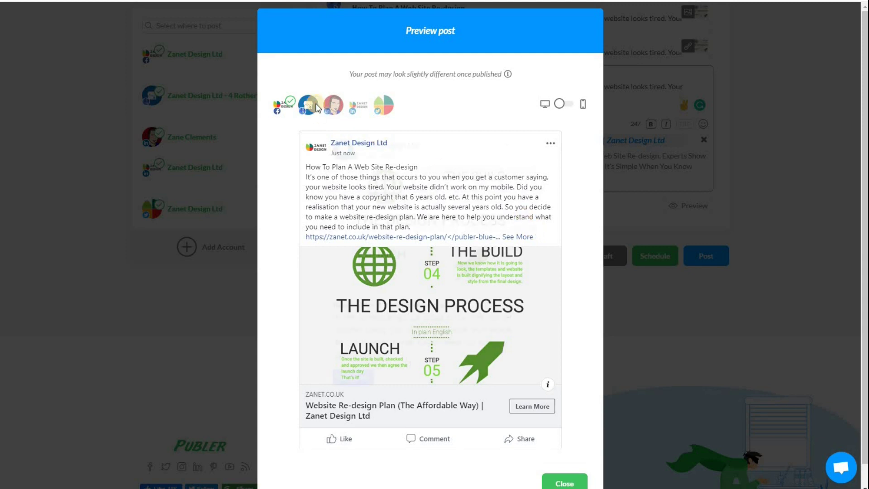
{"action": "left_click", "coordinate": [334, 106]}
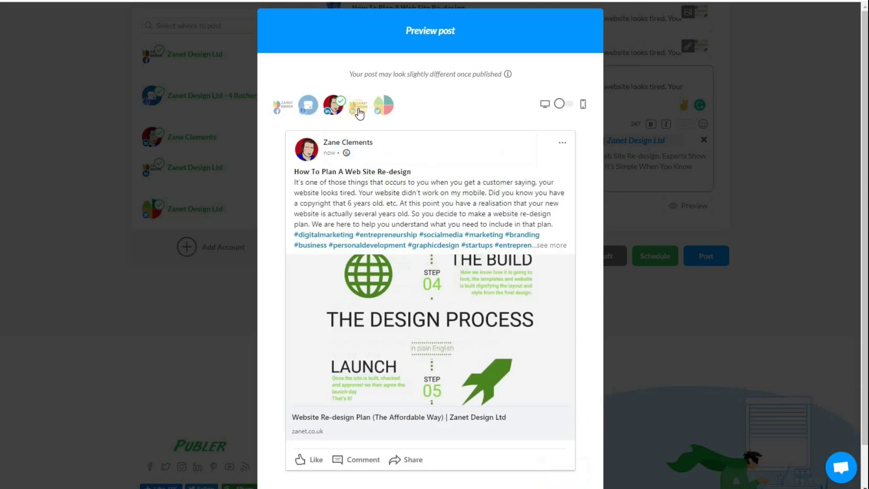
{"action": "left_click", "coordinate": [358, 108]}
{"action": "left_click", "coordinate": [385, 107]}
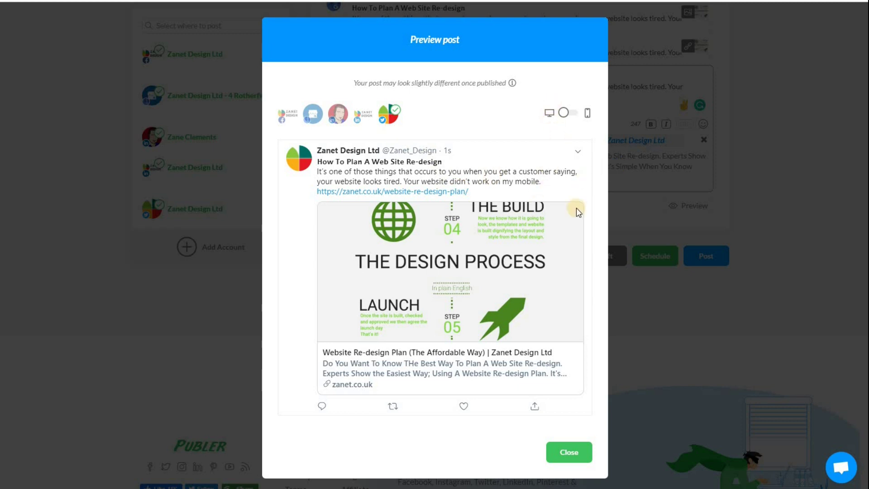
{"action": "left_click", "coordinate": [571, 452]}
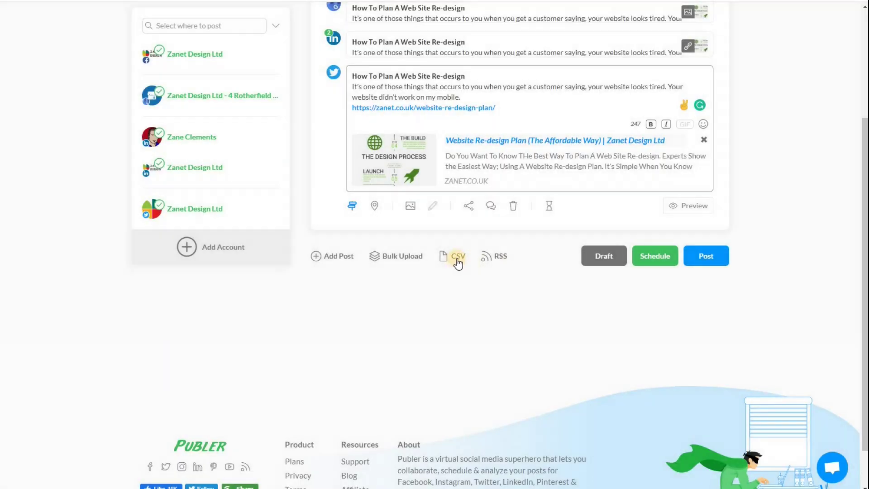
Step: Tag the Facebook page with the Bournemouth location, found by searching 'bourne'
{"action": "scroll", "coordinate": [438, 263], "scroll_direction": "up", "scroll_amount": 4}
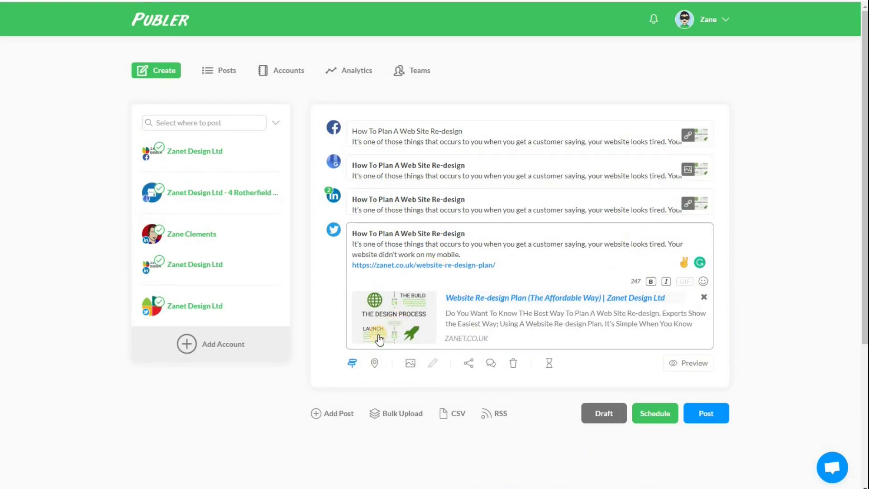
{"action": "left_click", "coordinate": [374, 365]}
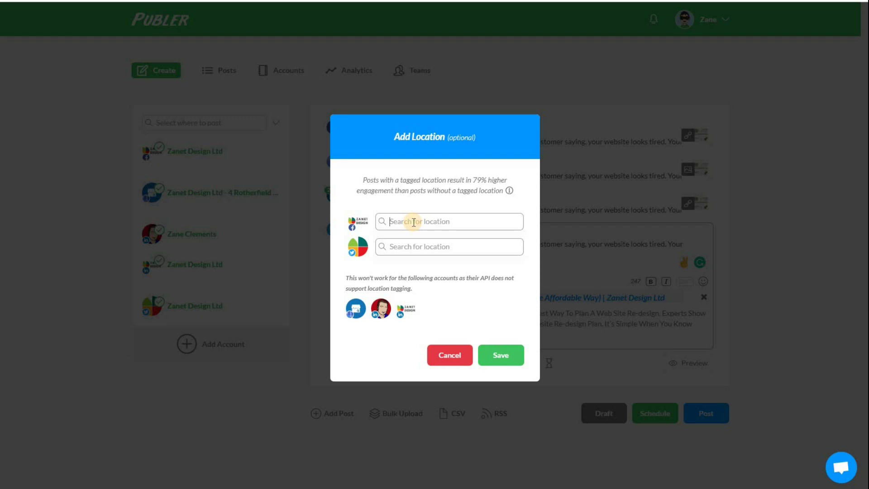
{"action": "left_click", "coordinate": [413, 221]}
{"action": "type", "text": "bourne"}
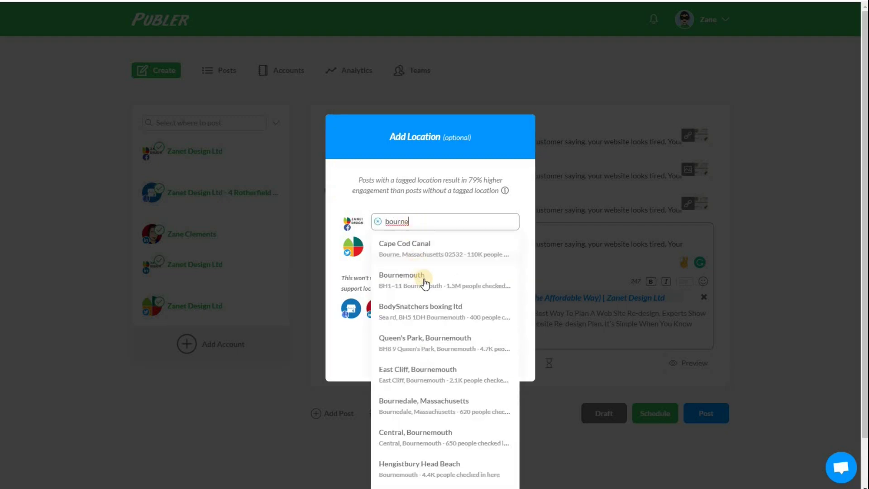
{"action": "left_click", "coordinate": [425, 277]}
Step: Tag the Twitter account with Southbourne and save both location tags
{"action": "left_click", "coordinate": [433, 250]}
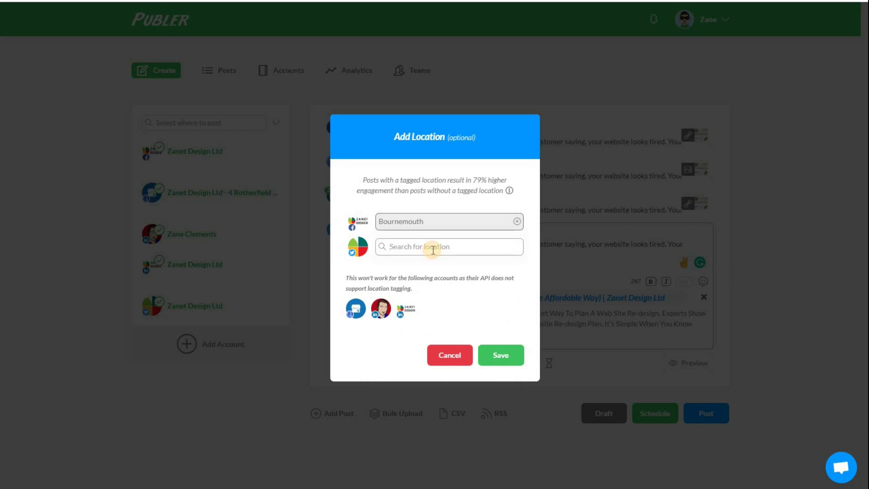
{"action": "type", "text": "So"}
{"action": "left_click", "coordinate": [431, 277]}
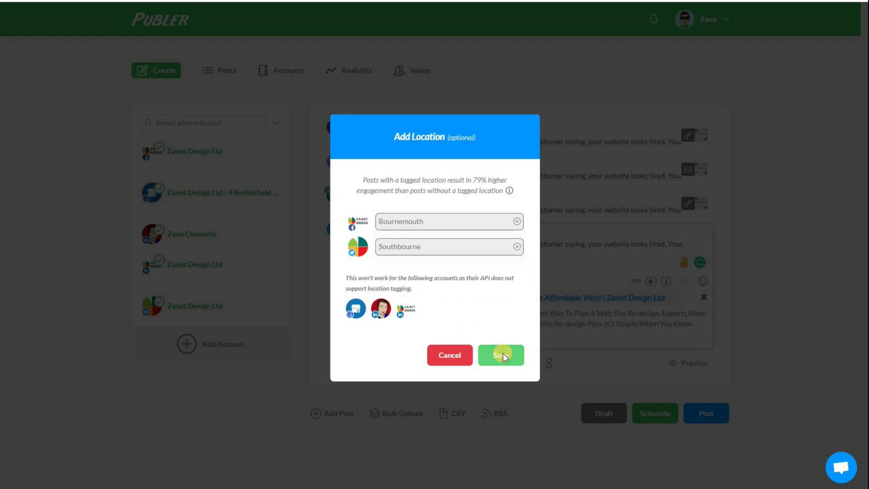
{"action": "left_click", "coordinate": [503, 355]}
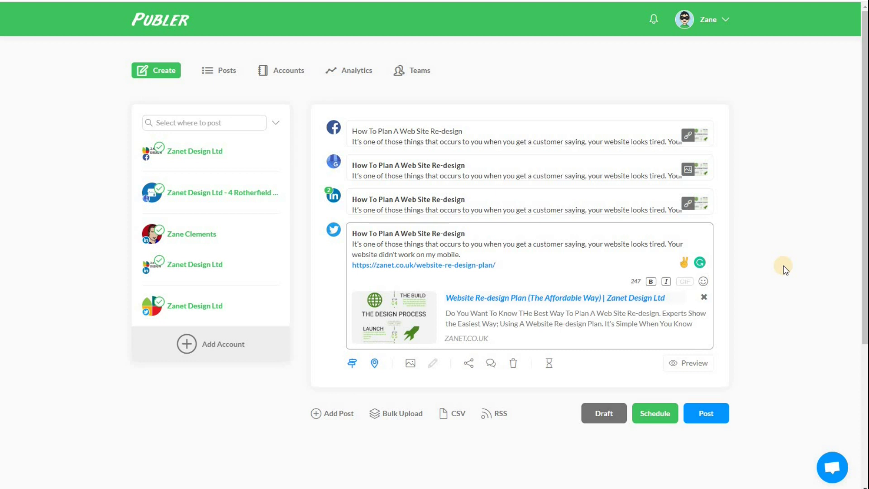
Step: Open the scheduling calendar and choose the 11th as the posting date
{"action": "left_click", "coordinate": [659, 415]}
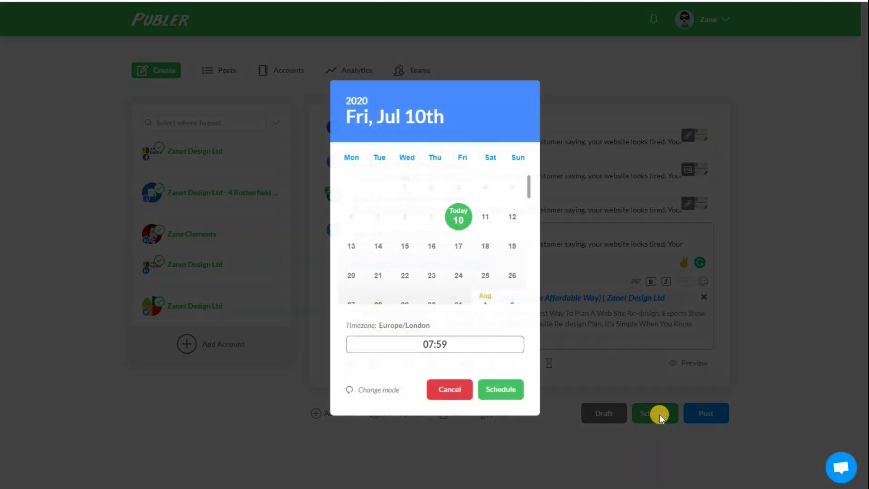
{"action": "left_click", "coordinate": [486, 218]}
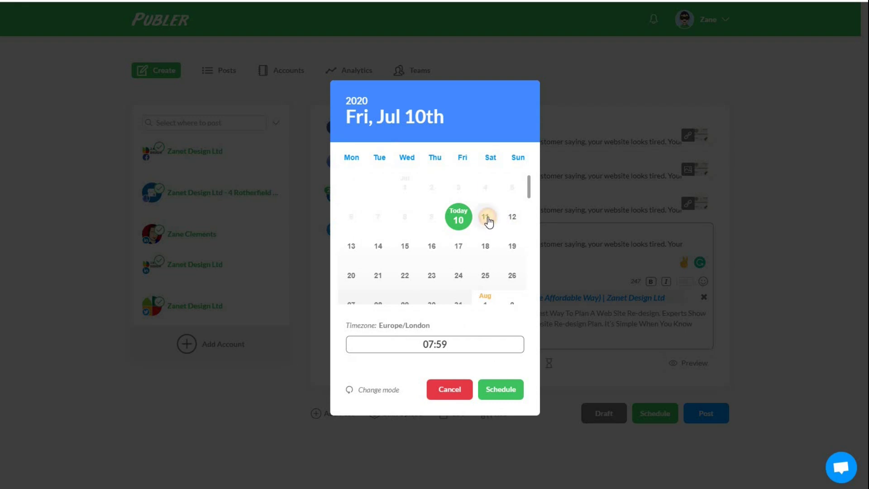